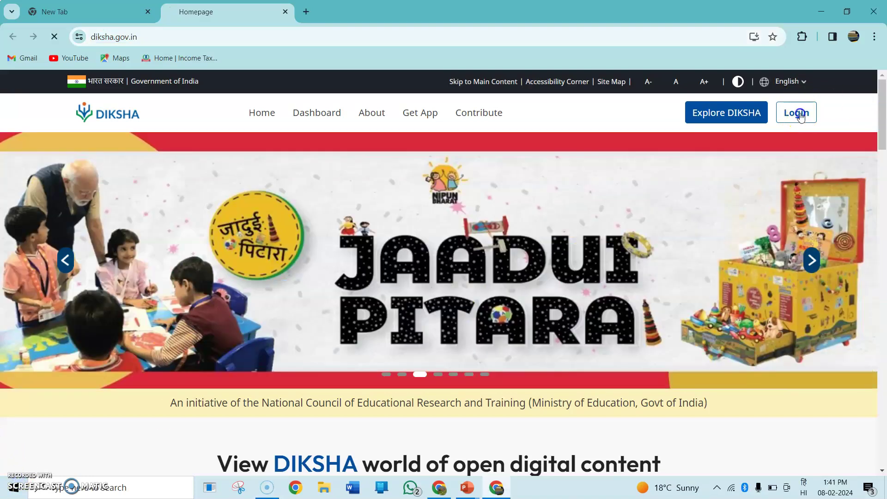
# - Open the login page of the DIKSHA website
pyautogui.click(796, 113)
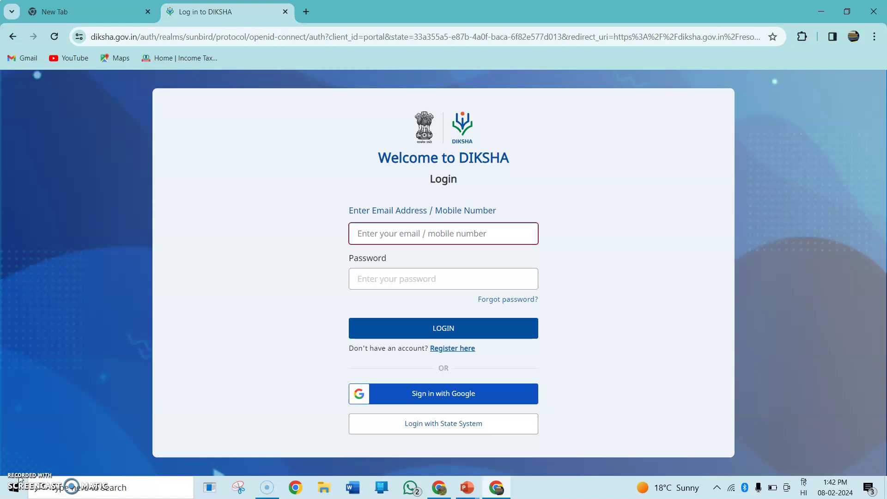
# - Switch to the YouTube window and expand the full description of the NISHTHA ONLINE training video
pyautogui.click(496, 485)
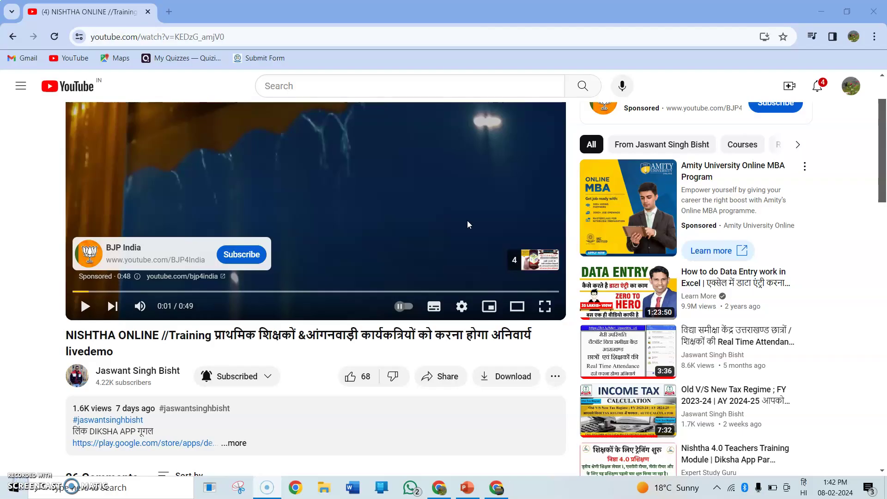
pyautogui.scroll(3, 468, 225)
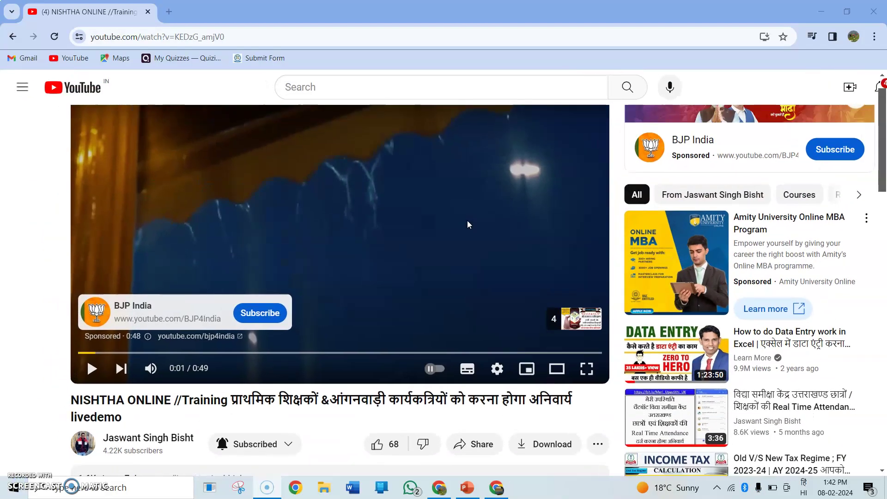
pyautogui.scroll(-2, 185, 365)
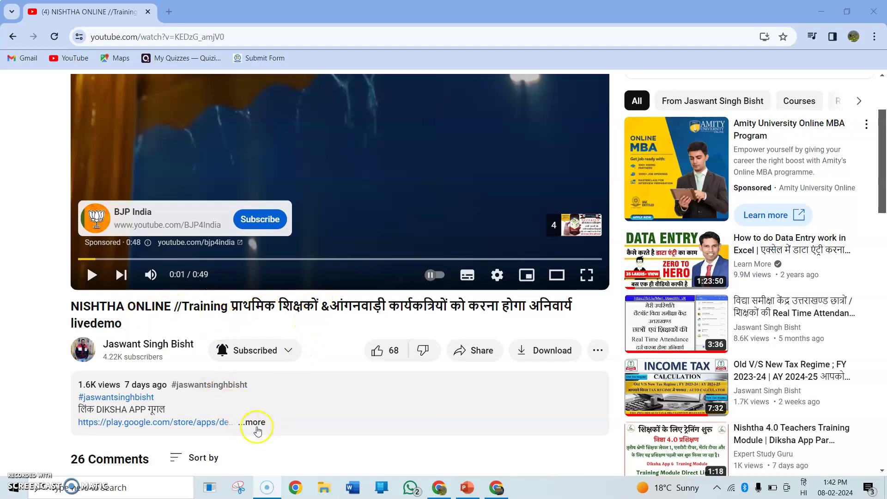
pyautogui.click(253, 422)
pyautogui.scroll(-3, 415, 401)
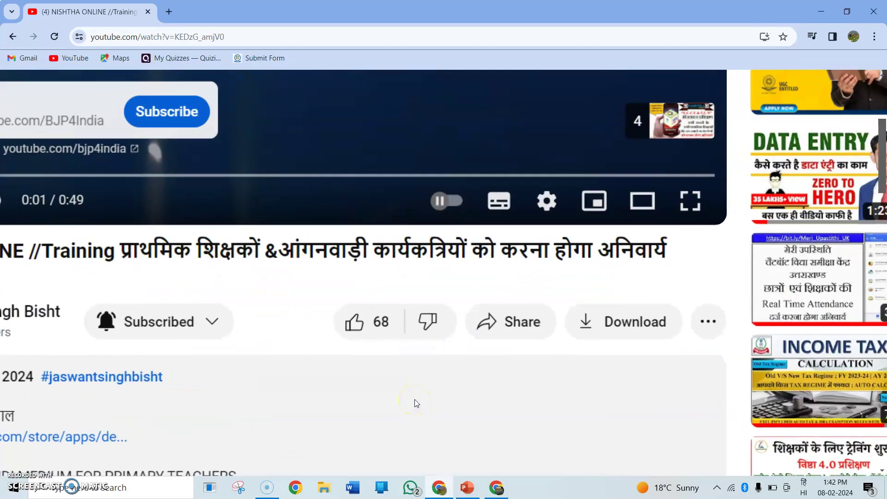
# - Open the third course link in the description's list of FLN Hindi-medium courses for primary teachers
pyautogui.scroll(5, 414, 400)
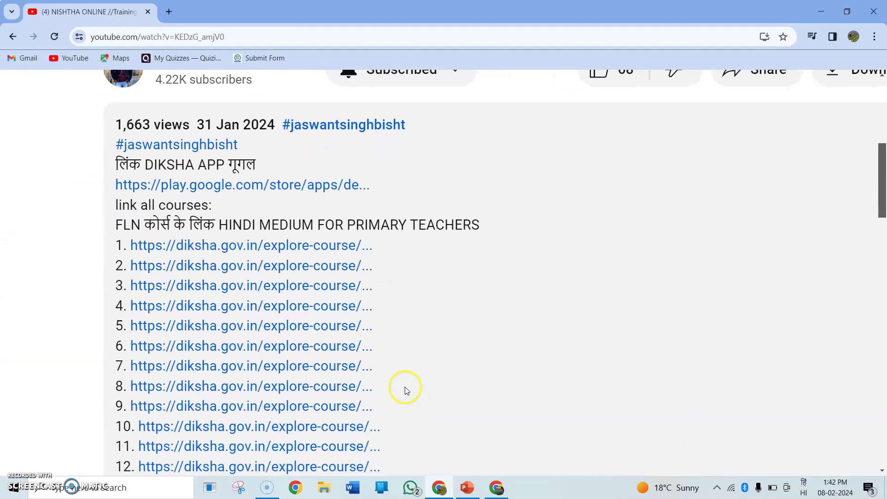
pyautogui.scroll(-1, 113, 365)
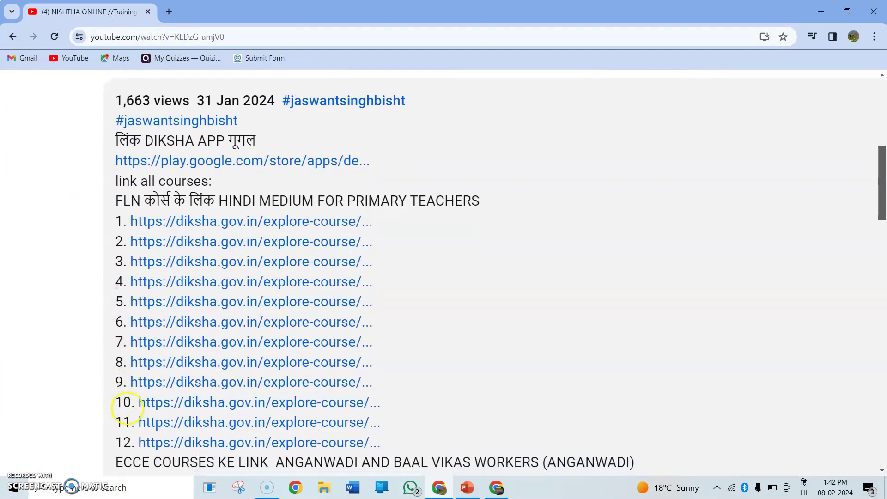
pyautogui.scroll(-3, 225, 418)
pyautogui.scroll(-2, 224, 417)
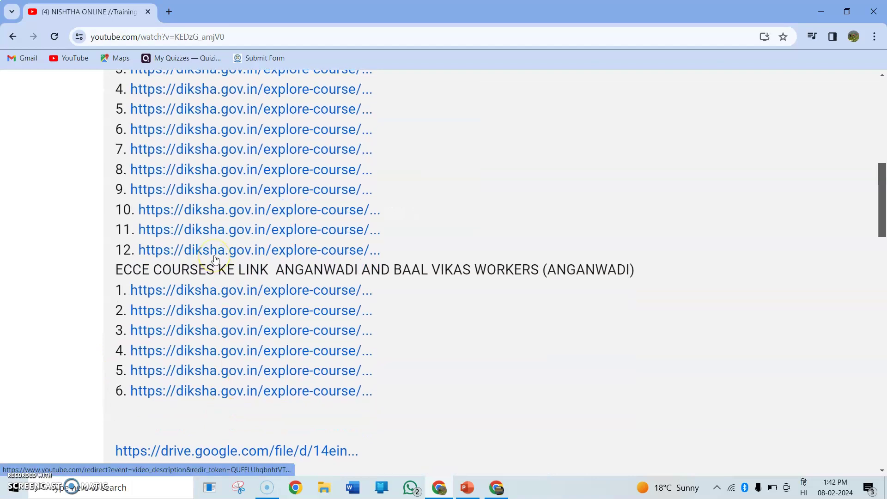
pyautogui.scroll(3, 216, 259)
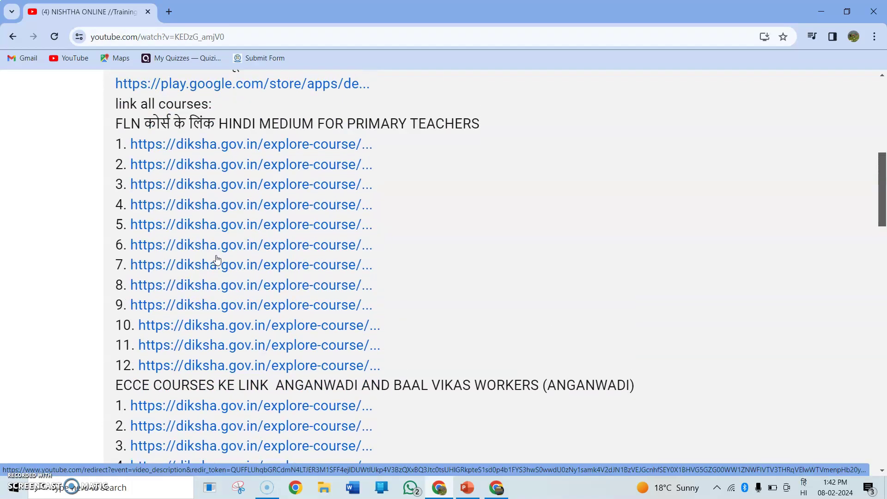
pyautogui.click(219, 239)
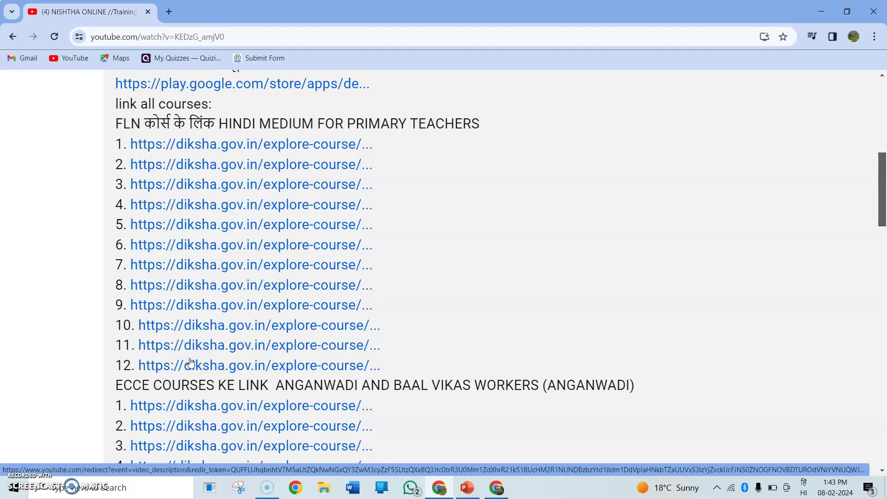
pyautogui.click(152, 188)
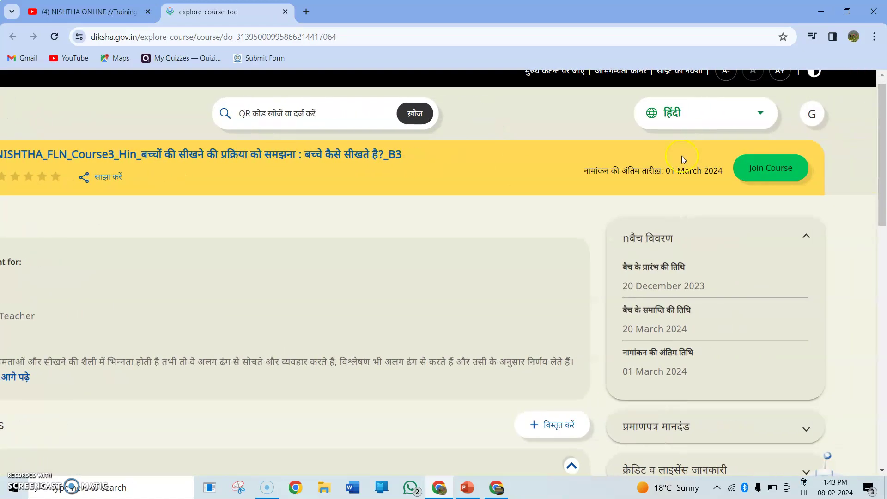
# - Go from the course page to the DIKSHA login form and open the registration page for new accounts
pyautogui.click(813, 114)
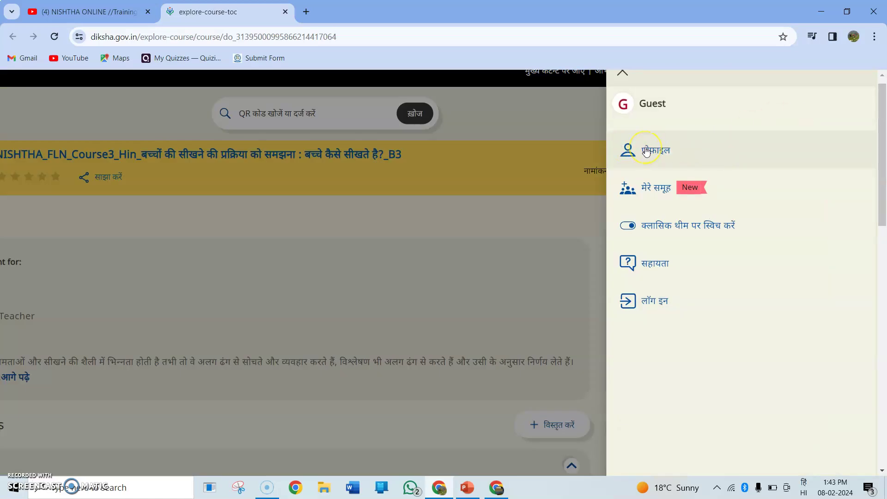
pyautogui.click(652, 300)
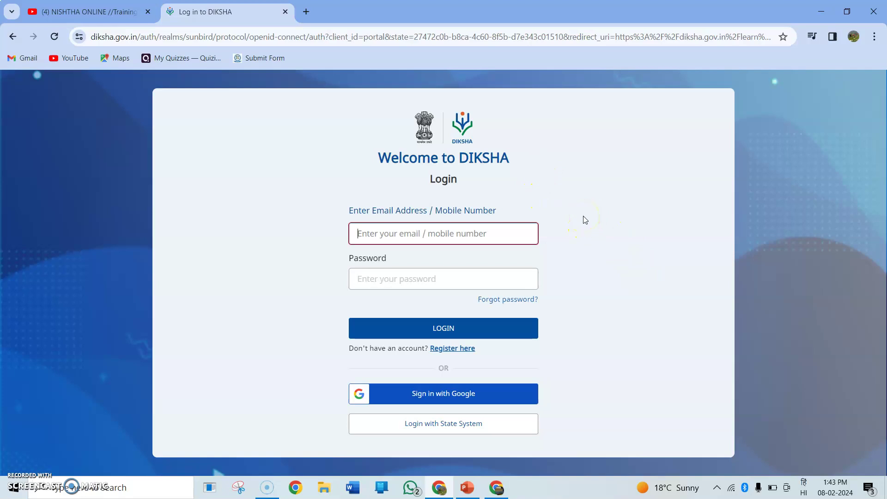
pyautogui.click(376, 231)
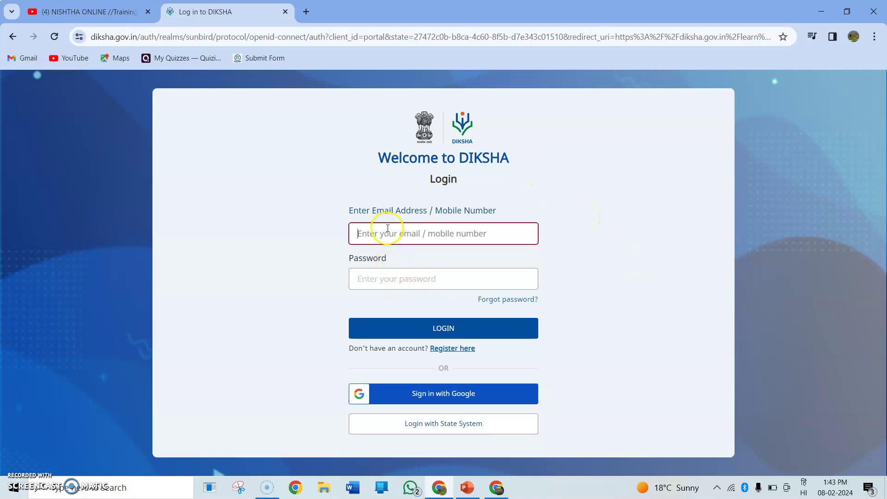
pyautogui.click(360, 279)
pyautogui.click(443, 338)
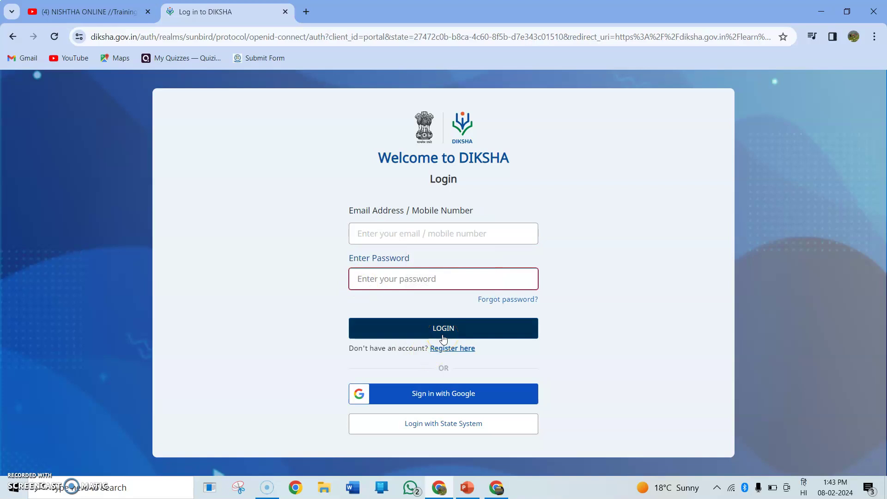
pyautogui.click(450, 319)
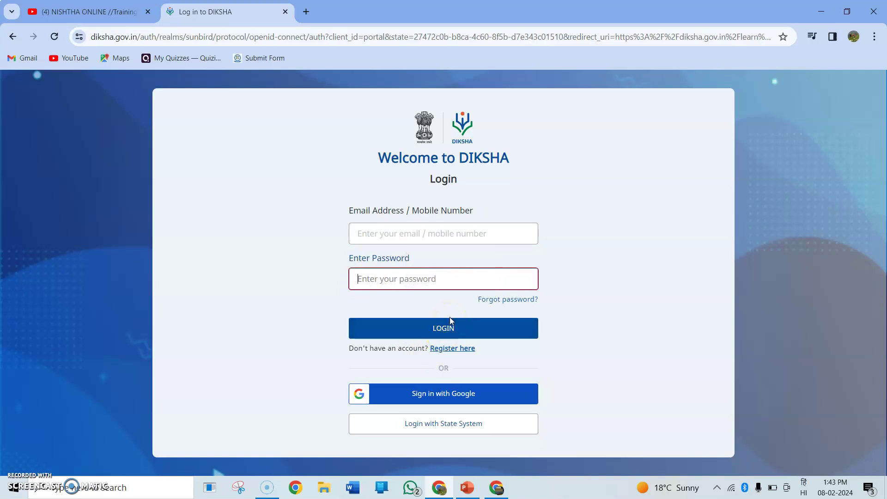
pyautogui.click(451, 337)
pyautogui.click(453, 350)
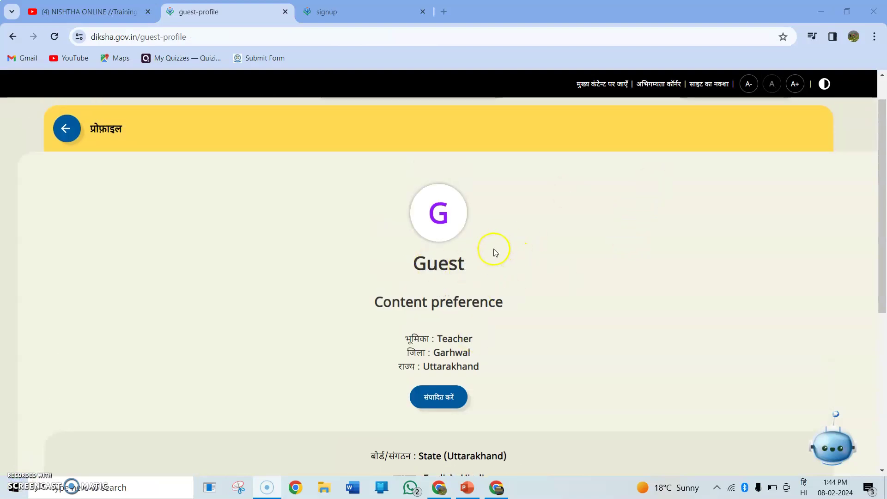
# - Return to the YouTube video description, reopen the third FLN course link and view the guest profile
pyautogui.click(143, 14)
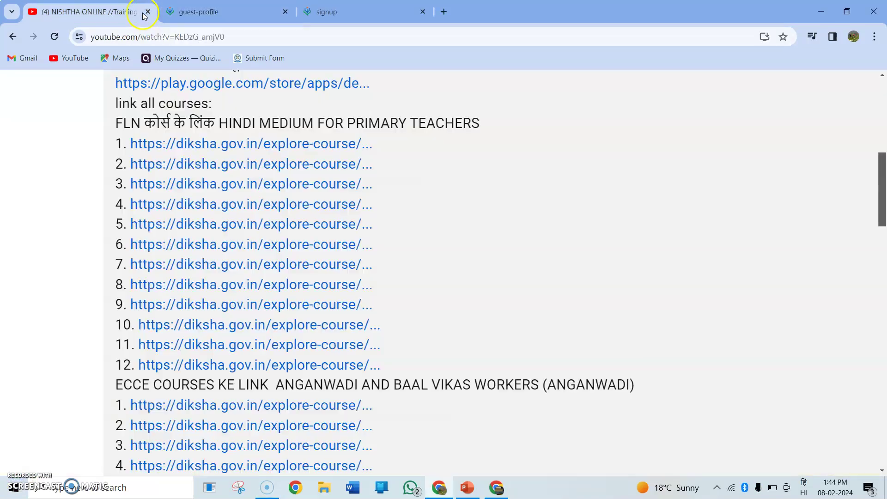
pyautogui.click(180, 185)
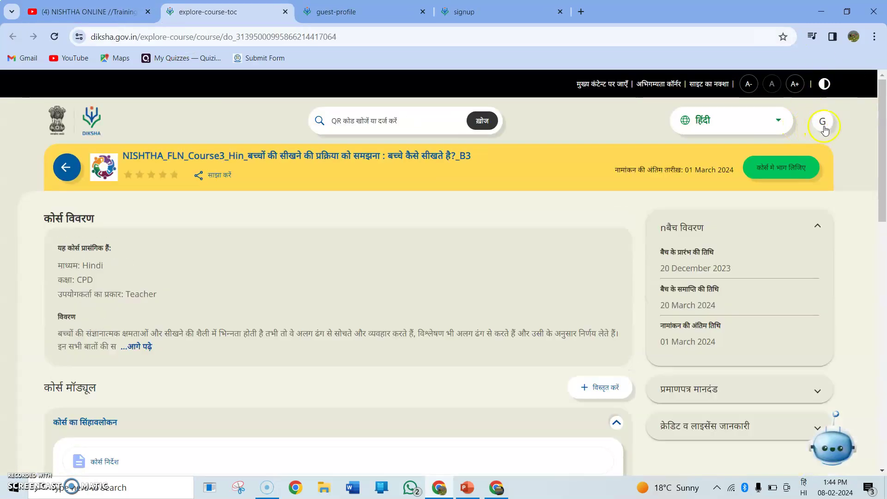
pyautogui.click(826, 130)
pyautogui.click(719, 153)
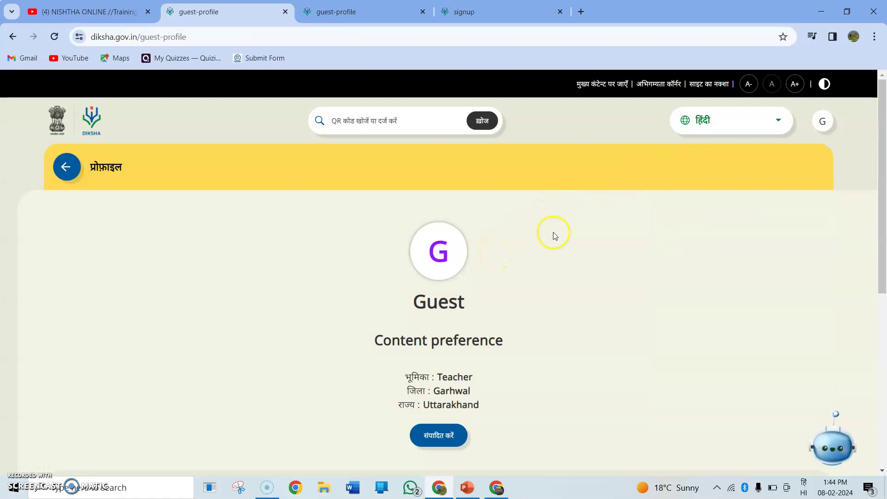
# - Open the guest's personal details for editing, review the name, role and state fields, and close the form without submitting
pyautogui.scroll(-2, 555, 233)
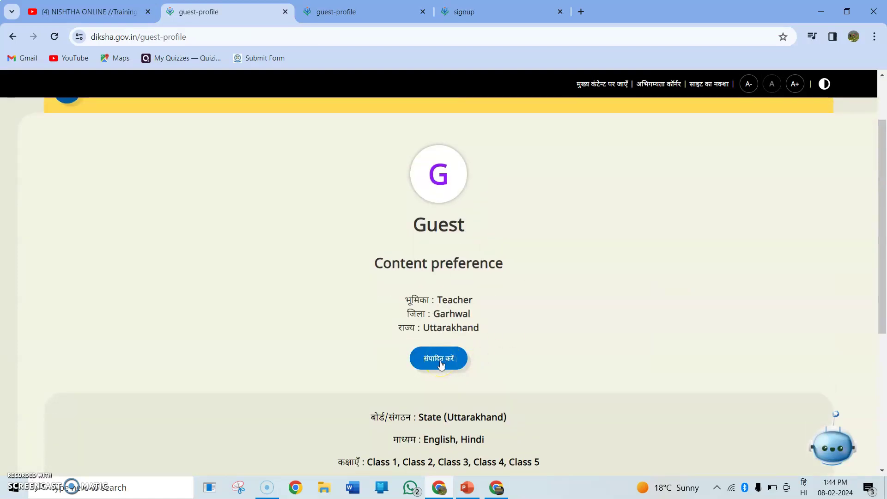
pyautogui.click(440, 361)
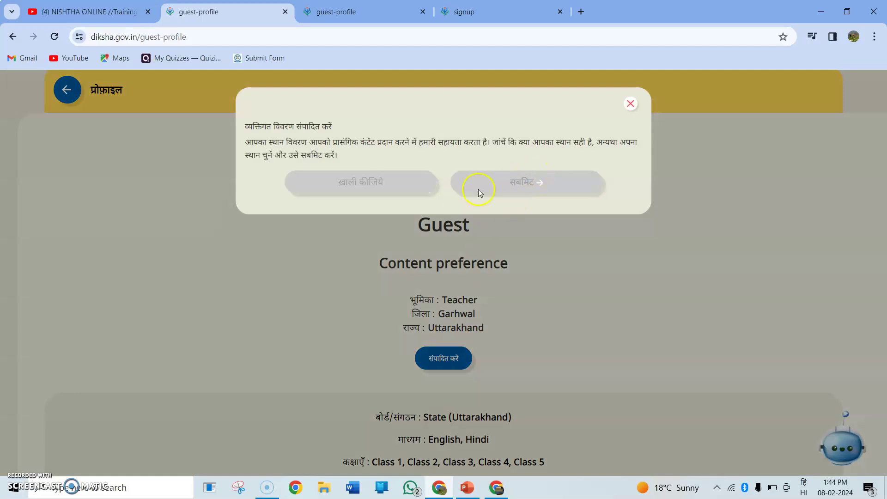
pyautogui.click(321, 194)
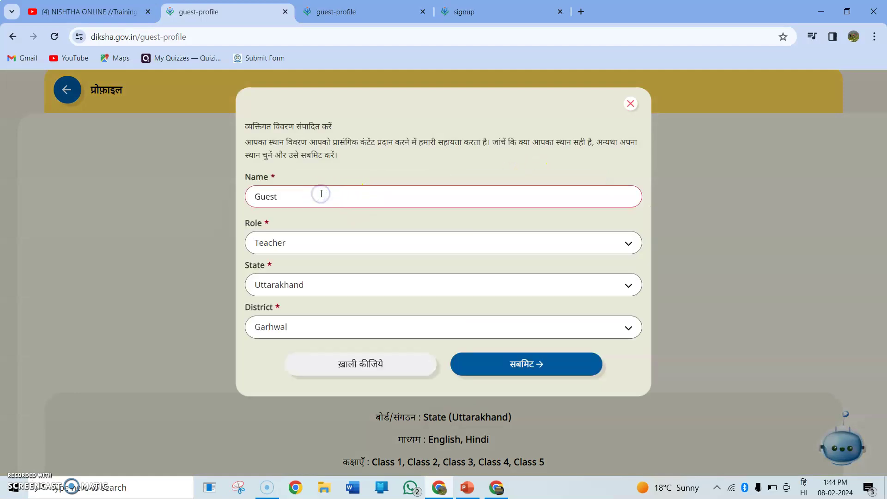
pyautogui.click(296, 246)
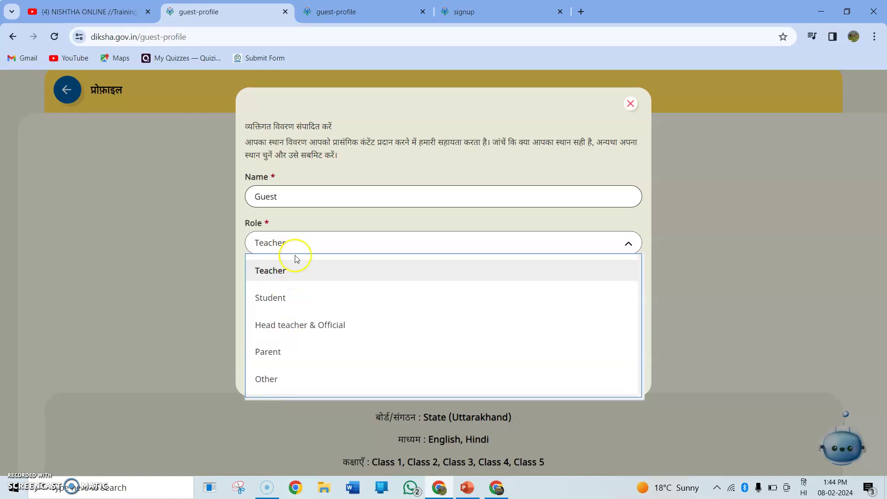
pyautogui.click(305, 217)
pyautogui.click(294, 286)
pyautogui.click(284, 285)
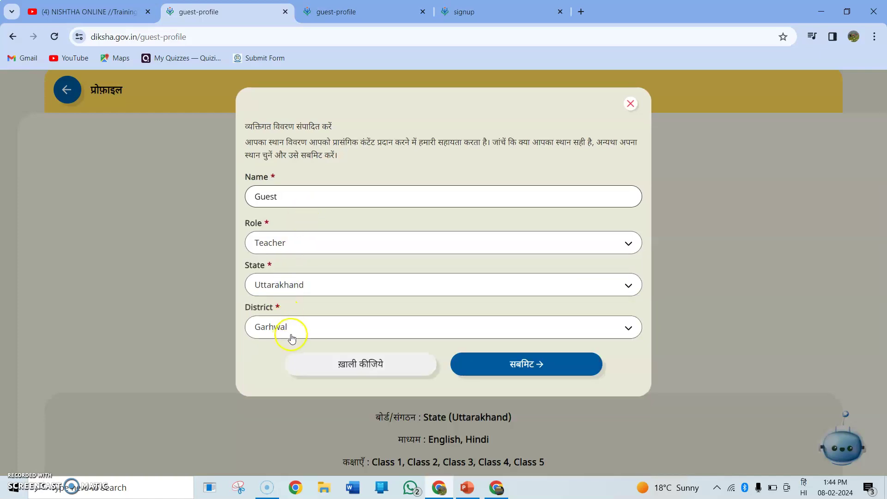
pyautogui.click(630, 106)
pyautogui.click(629, 105)
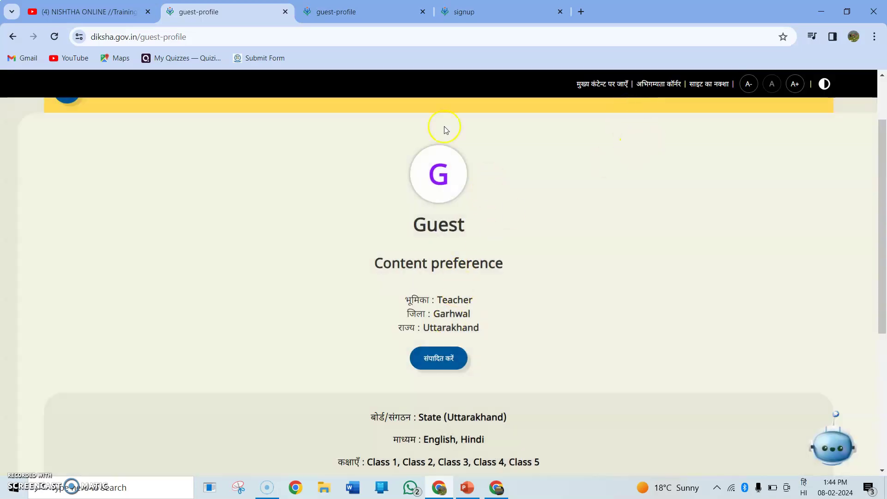
# - Reopen the third FLN course link from the video description and log in to DIKSHA with the account's e-mail or mobile number and password
pyautogui.click(88, 12)
pyautogui.click(176, 185)
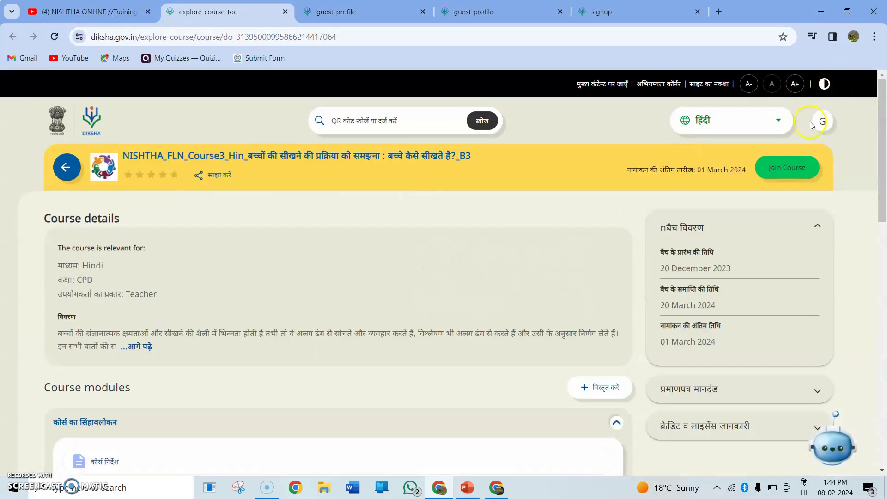
pyautogui.click(811, 121)
pyautogui.click(732, 278)
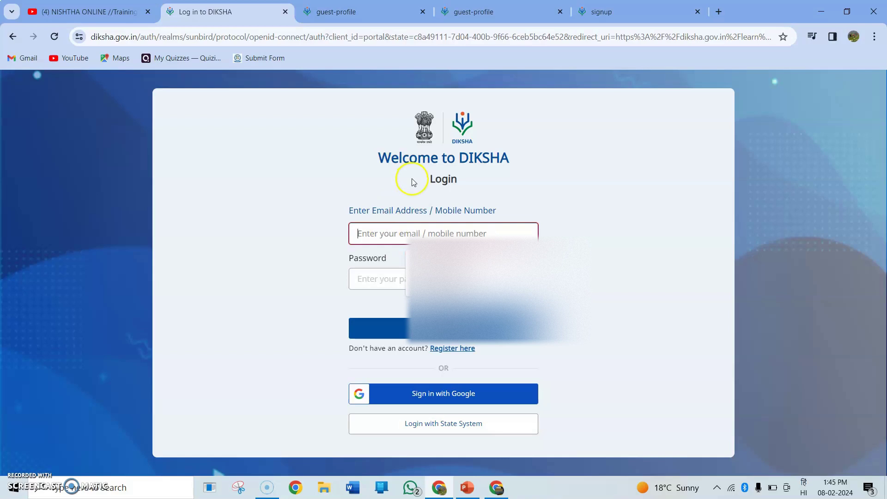
pyautogui.click(311, 199)
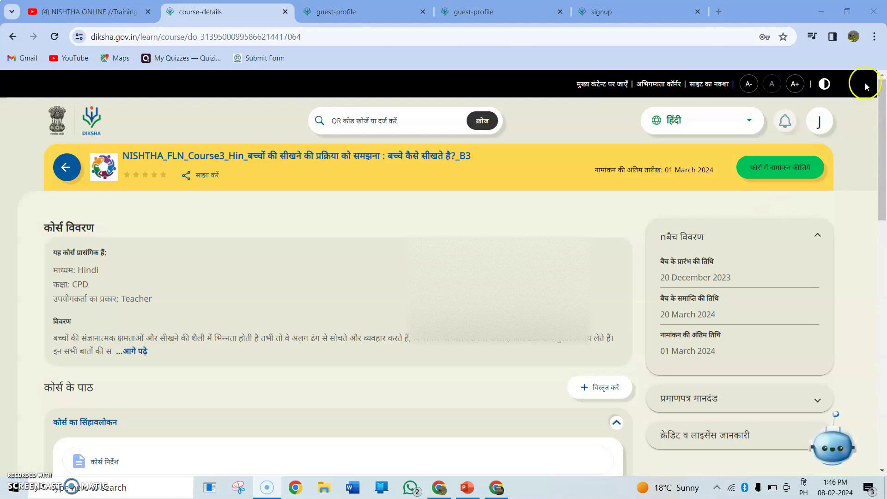
# - Open the logged-in account's profile and review its role, school, board, medium, classes and subjects
pyautogui.click(820, 121)
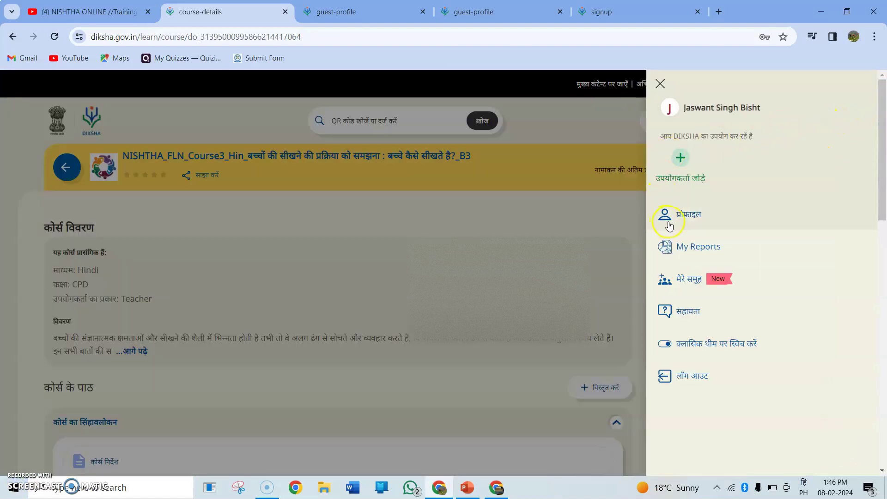
pyautogui.click(669, 225)
pyautogui.scroll(-4, 601, 273)
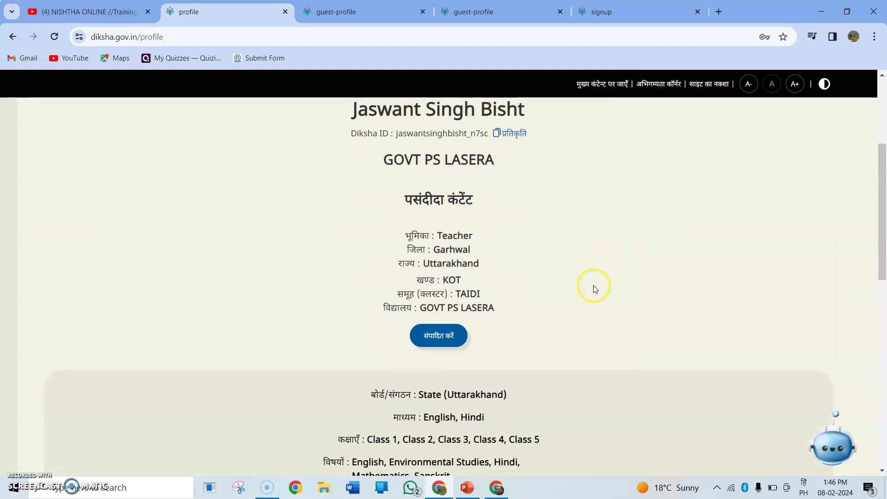
pyautogui.scroll(-3, 595, 289)
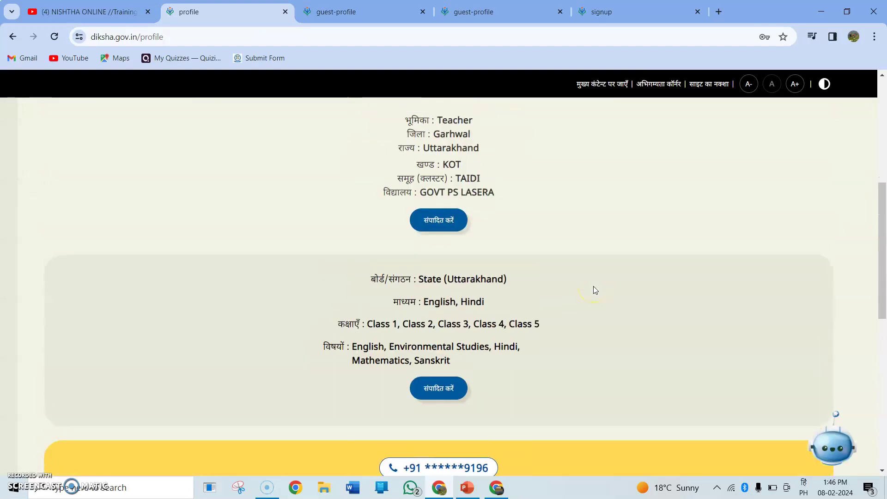
pyautogui.scroll(6, 594, 290)
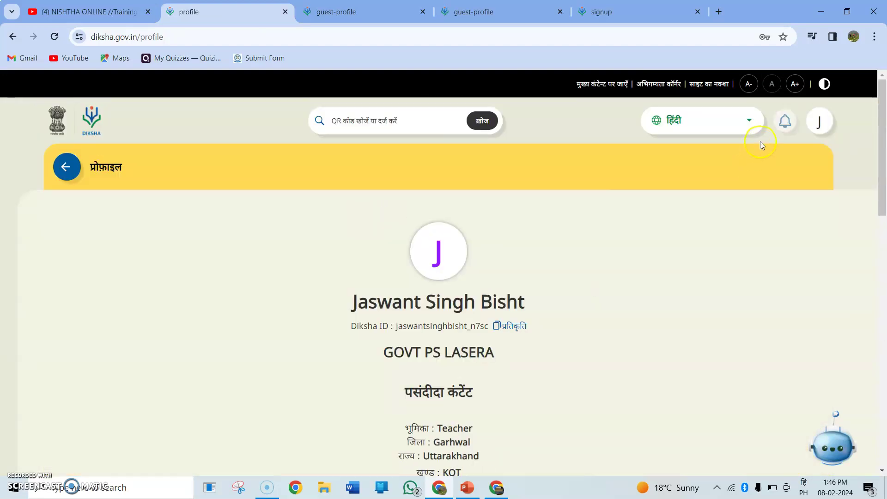
# - Set the DIKSHA site language to English
pyautogui.click(745, 121)
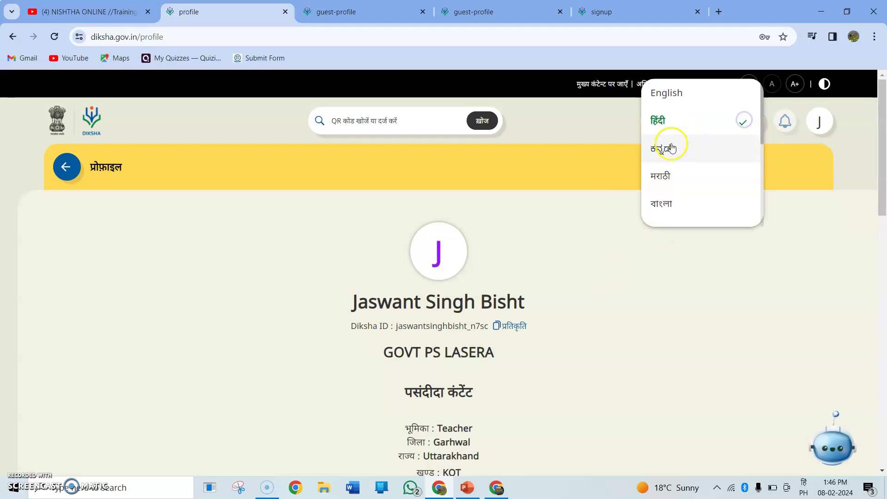
pyautogui.click(671, 97)
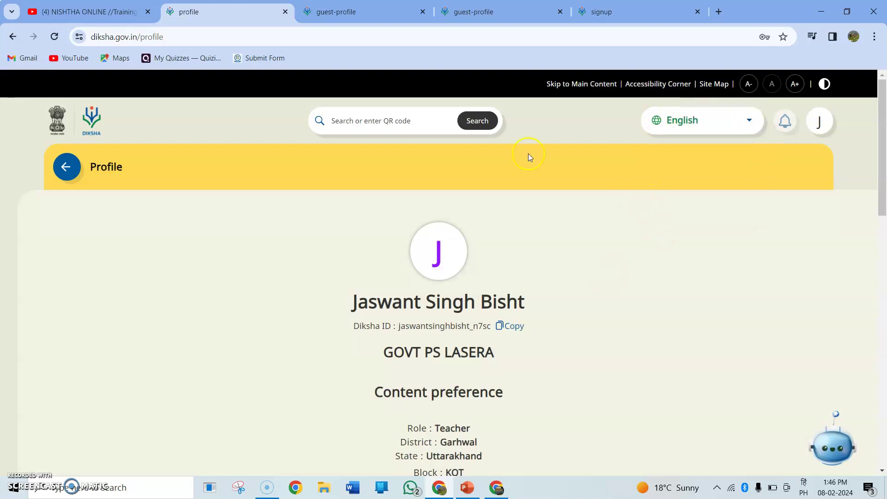
pyautogui.scroll(-1, 483, 319)
pyautogui.scroll(1, 482, 319)
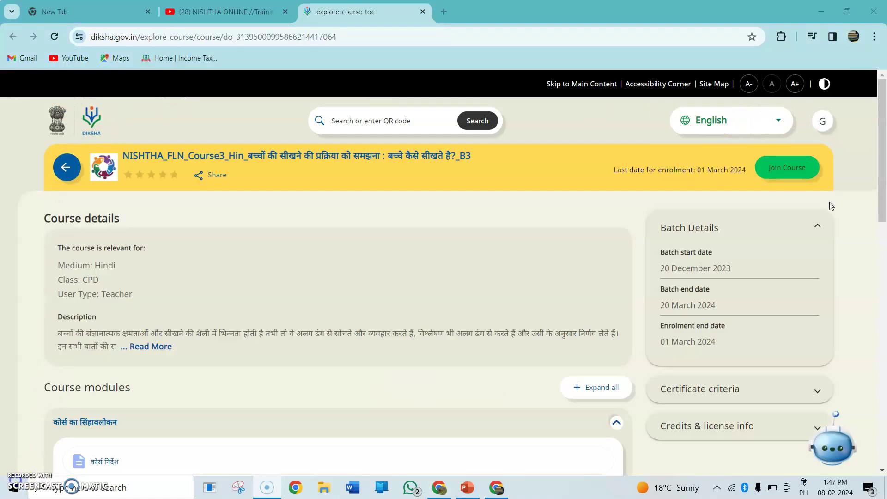
# - Join the NISHTHA_FLN_Course3_Hin course from its course details page
pyautogui.scroll(5, 830, 202)
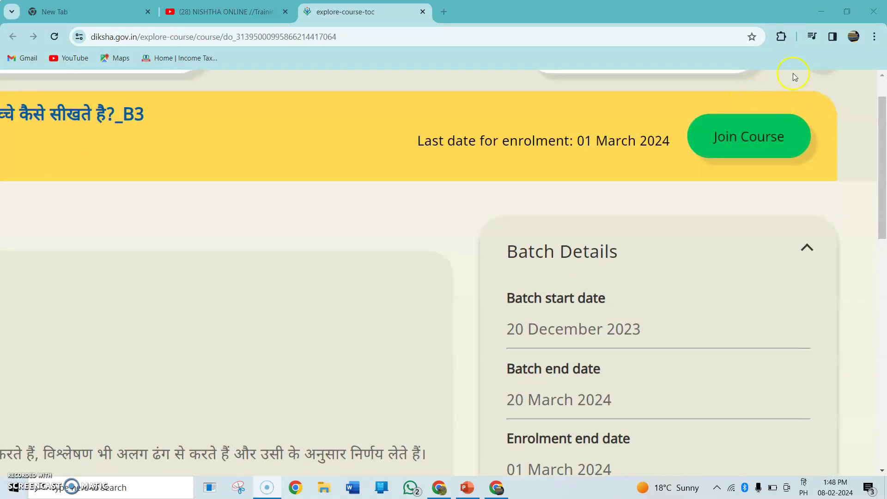
pyautogui.click(763, 137)
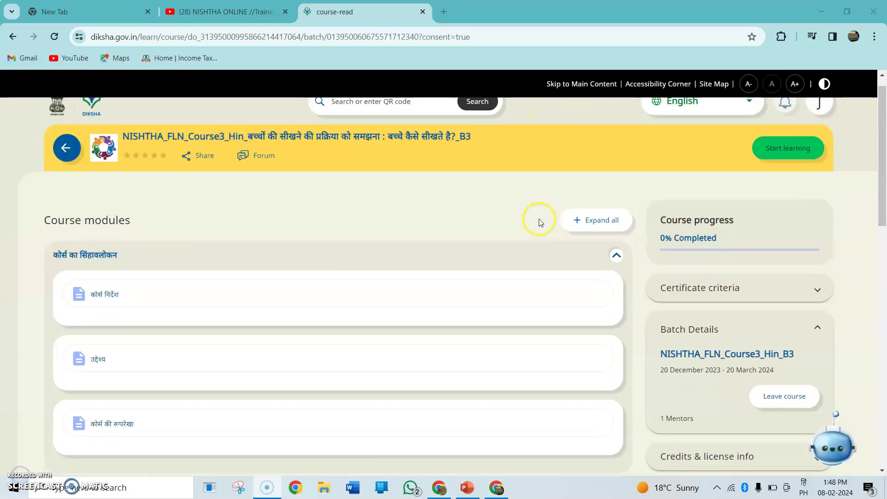
# - Open कोर्स निर्देश in the कोर्स का सिंहावलोकन module, read both pages to the end, and dismiss the rating request
pyautogui.scroll(-2, 536, 227)
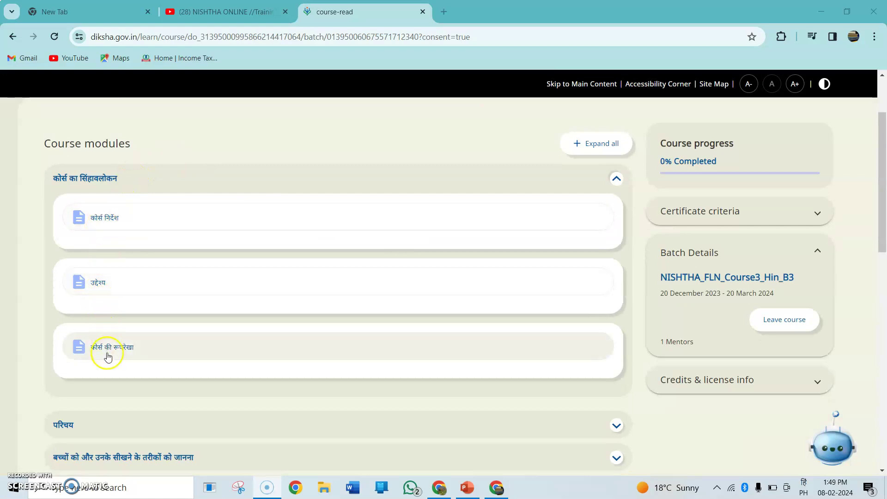
pyautogui.click(107, 217)
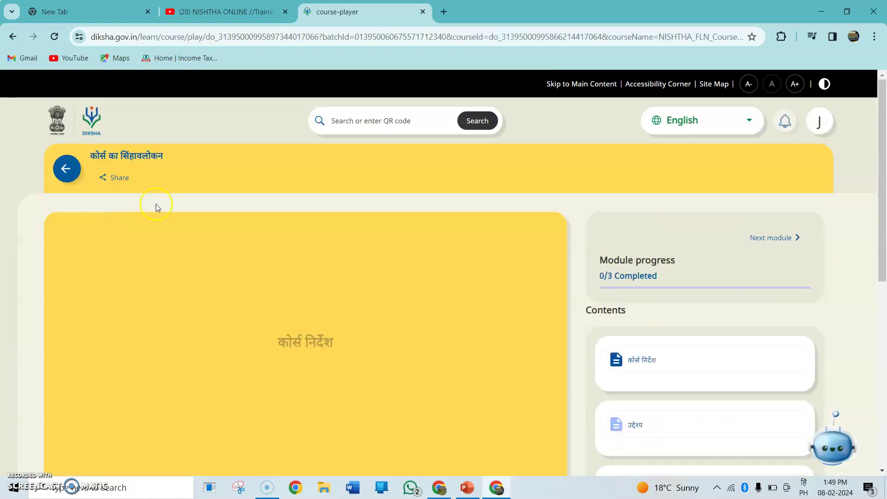
pyautogui.scroll(-3, 303, 264)
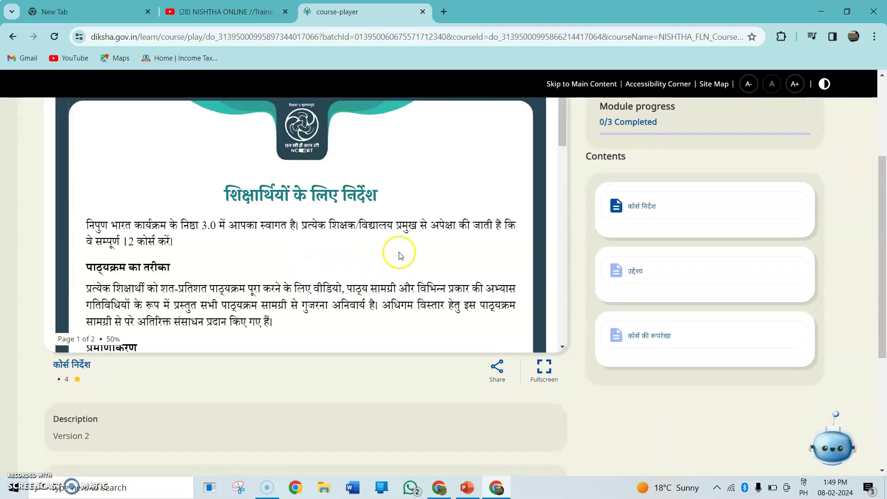
pyautogui.scroll(2, 657, 202)
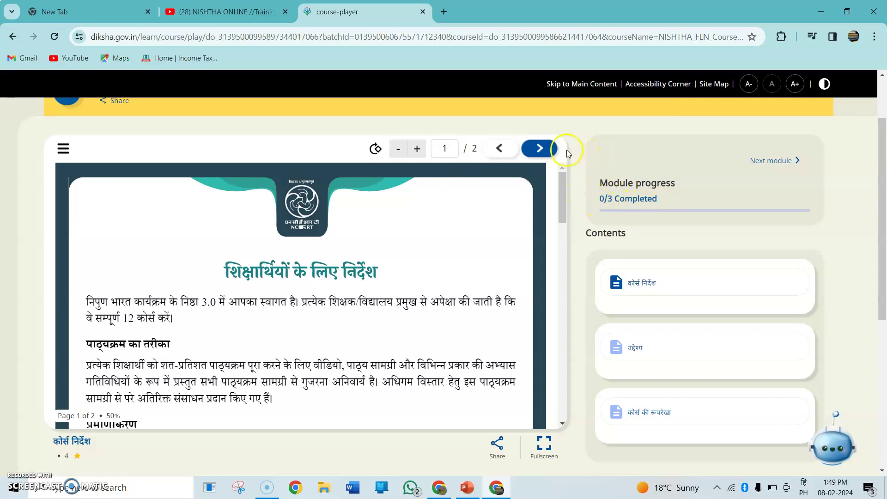
pyautogui.click(539, 148)
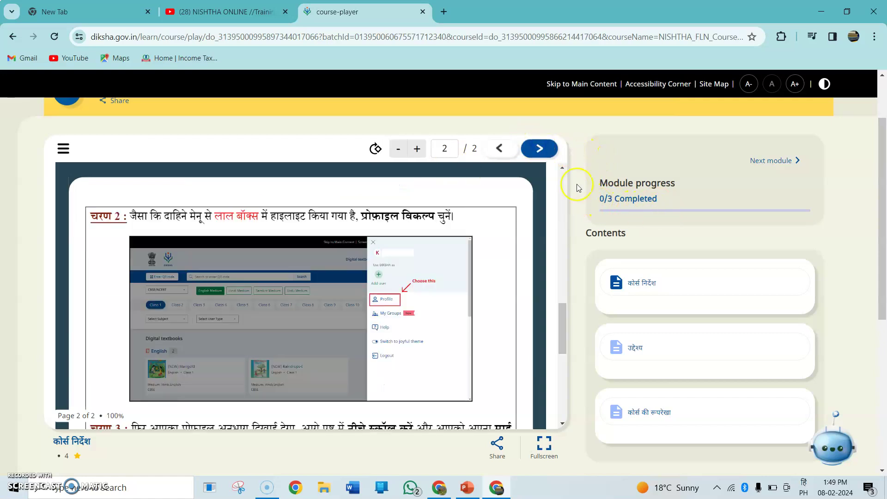
pyautogui.scroll(-5, 507, 282)
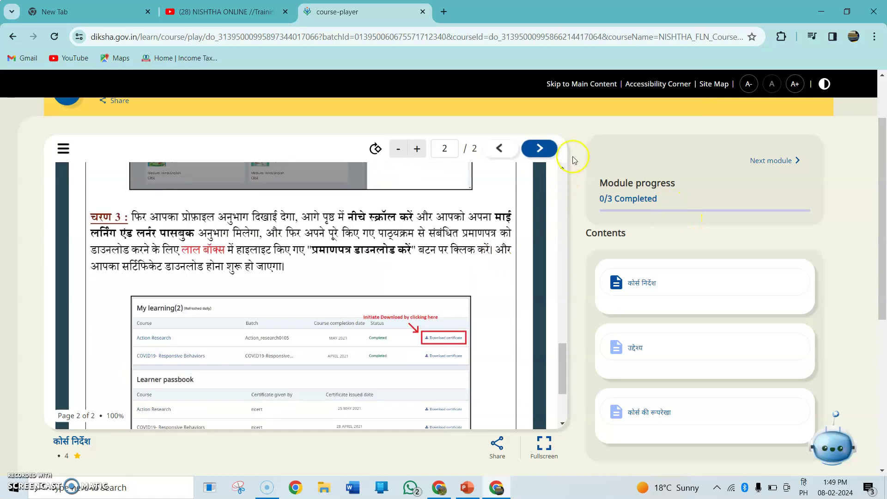
pyautogui.click(543, 149)
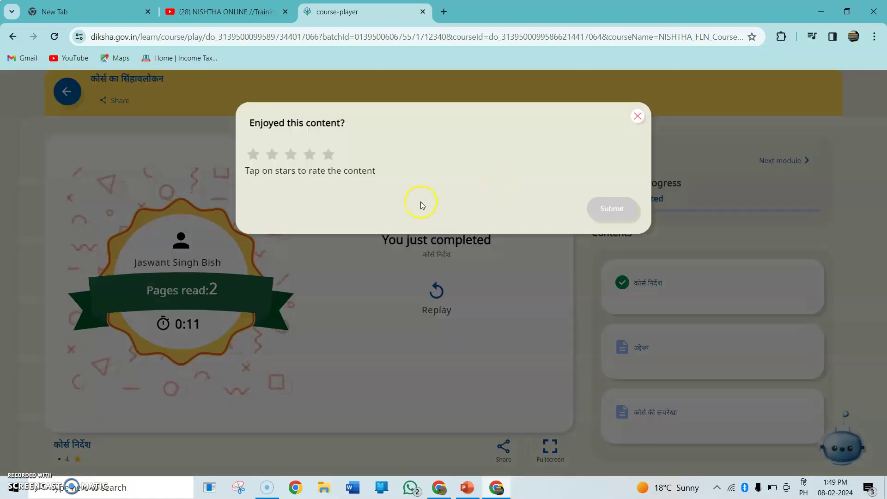
pyautogui.click(640, 112)
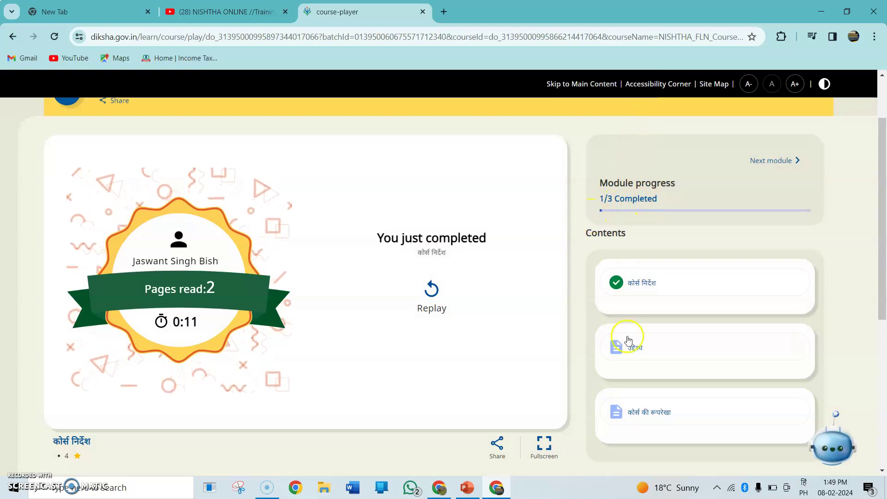
# - Go through the उद्देश्य and कोर्स की रूपरेखा documents to complete the module, and dismiss the rating request without rating
pyautogui.click(629, 346)
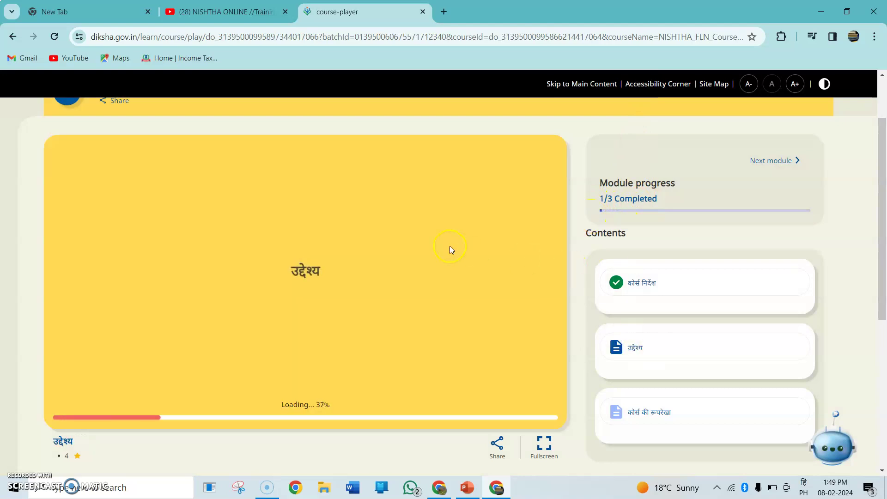
pyautogui.scroll(-2, 451, 246)
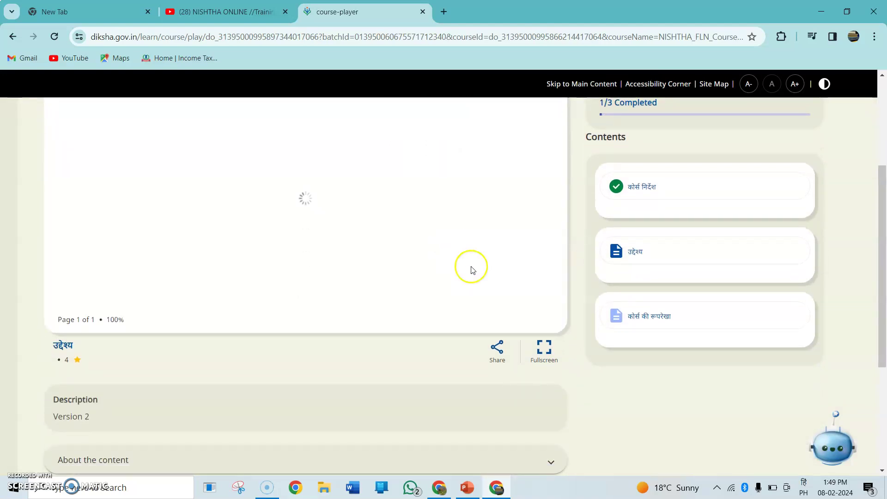
pyautogui.click(630, 308)
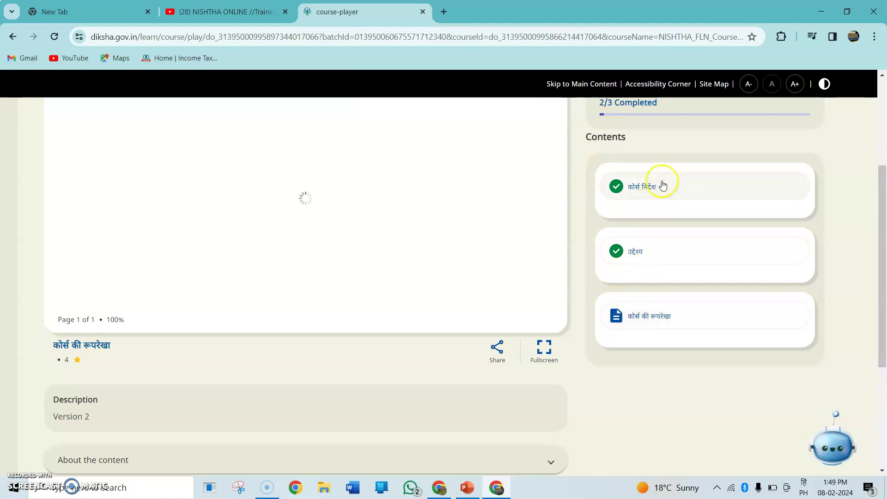
pyautogui.scroll(1, 667, 167)
pyautogui.click(537, 111)
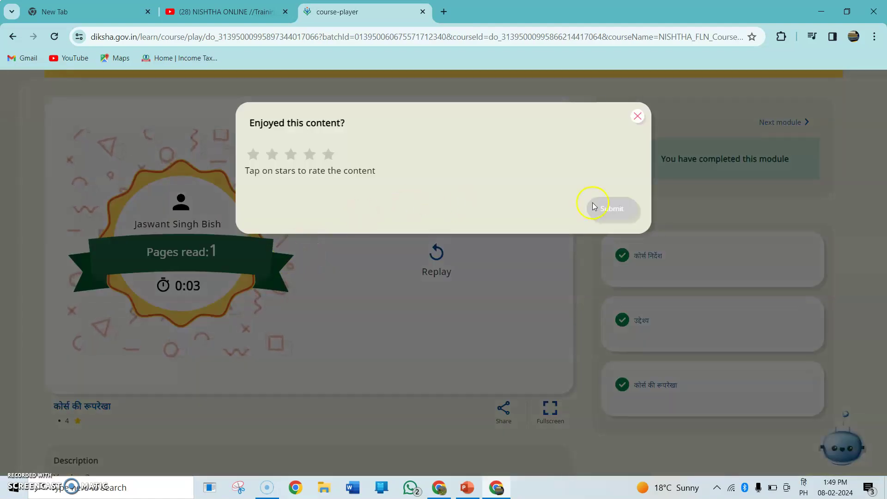
pyautogui.click(638, 116)
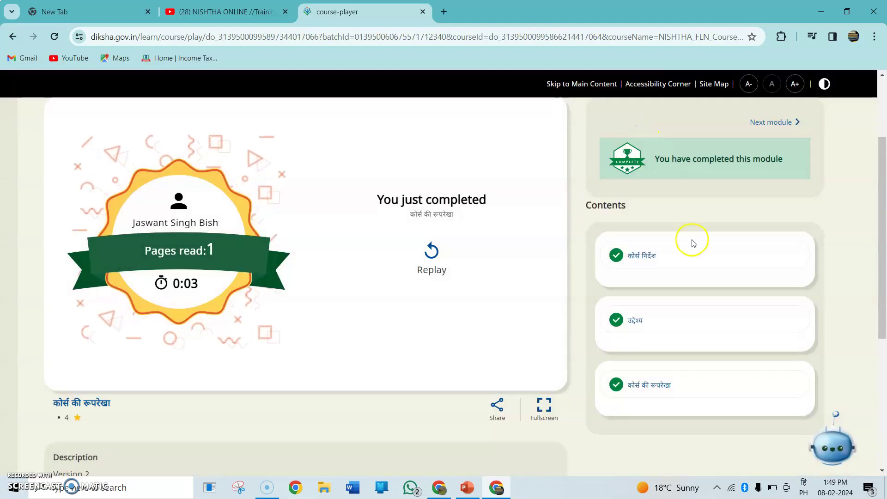
# - Examine the कोर्स का सिंहावलोकन module page, checking the module progress and the completion marks of its three contents
pyautogui.scroll(-1, 292, 186)
pyautogui.scroll(-2, 292, 187)
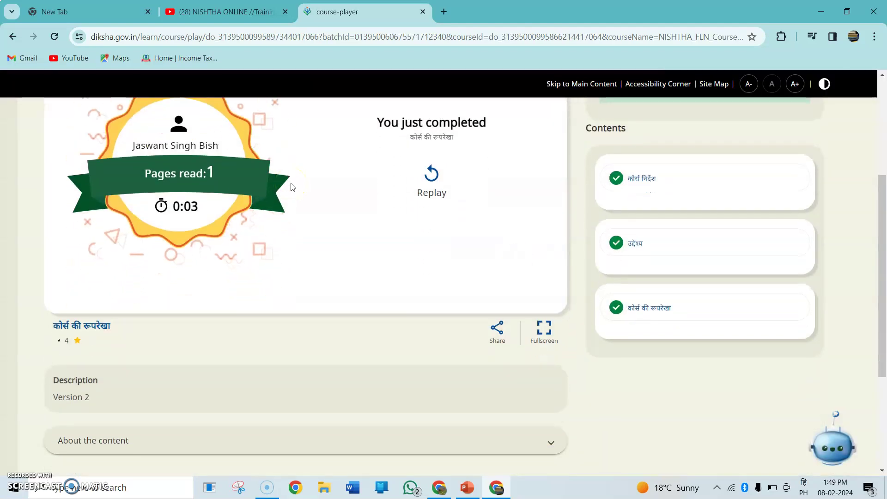
pyautogui.scroll(-2, 292, 187)
pyautogui.scroll(-2, 292, 187)
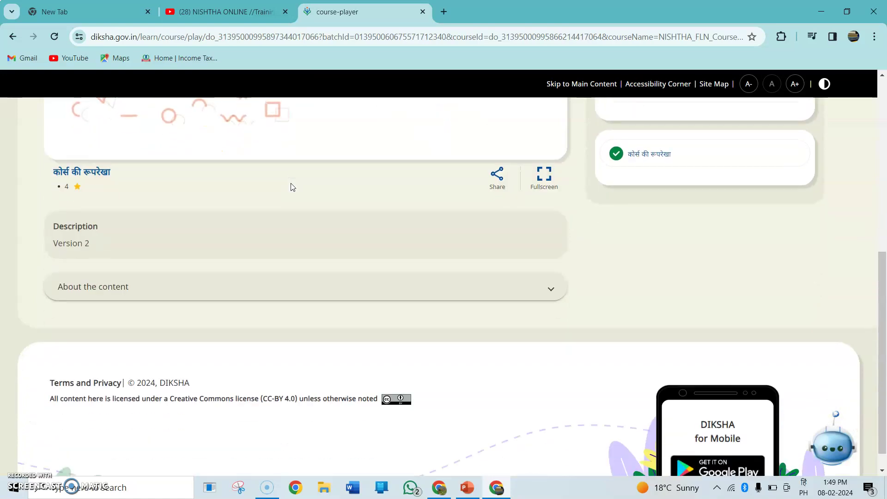
pyautogui.scroll(5, 292, 187)
pyautogui.scroll(3, 292, 187)
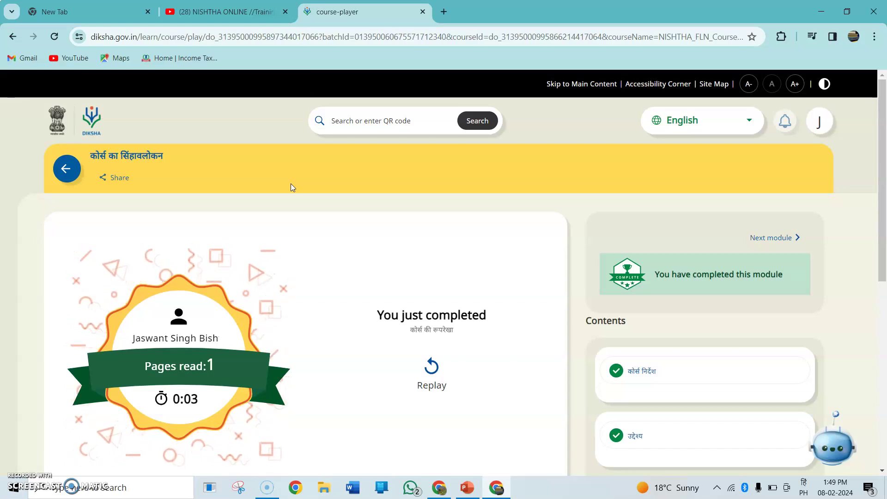
pyautogui.click(651, 455)
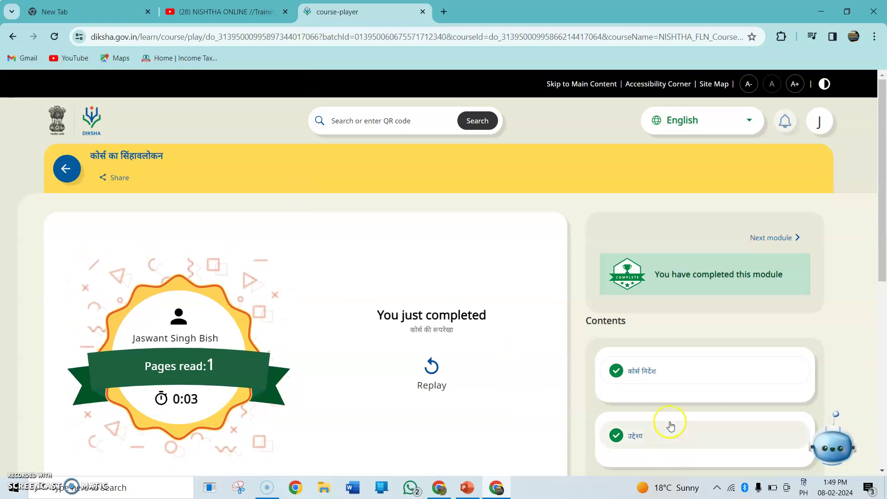
pyautogui.scroll(-2, 668, 419)
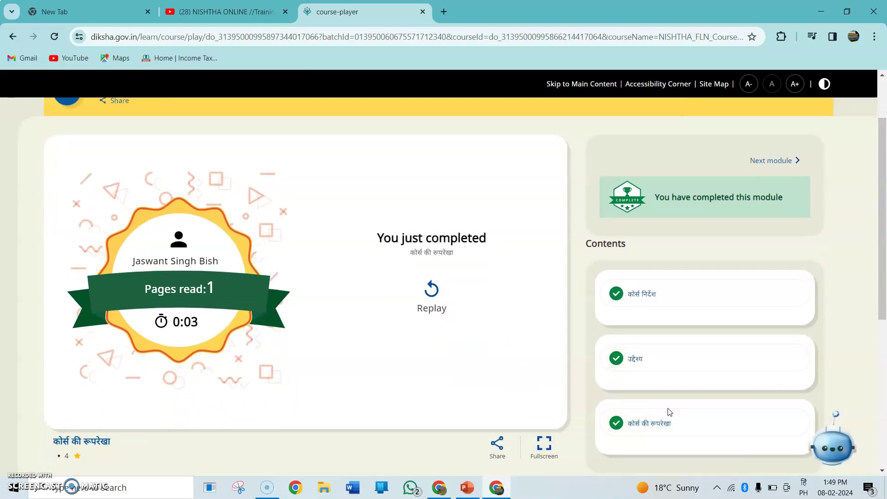
pyautogui.click(619, 293)
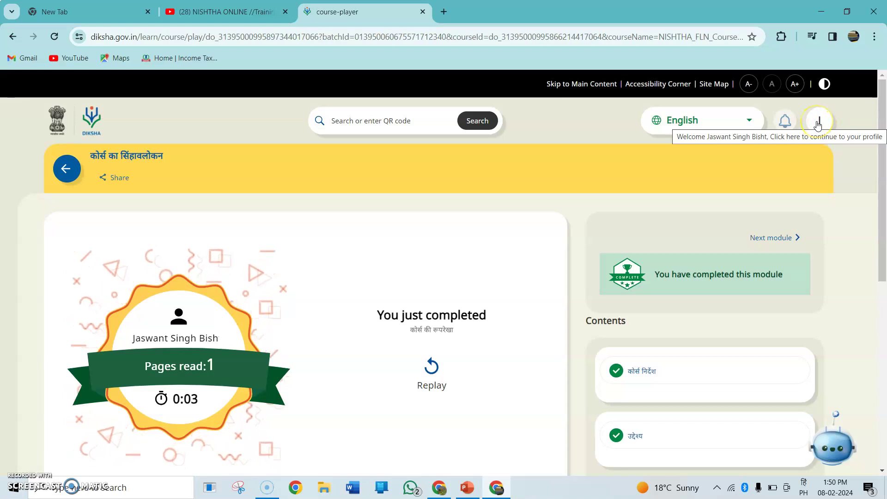
# - Open the logged-in account's profile and check the enrolled courses and their status under My learning
pyautogui.click(818, 123)
pyautogui.scroll(-2, 737, 234)
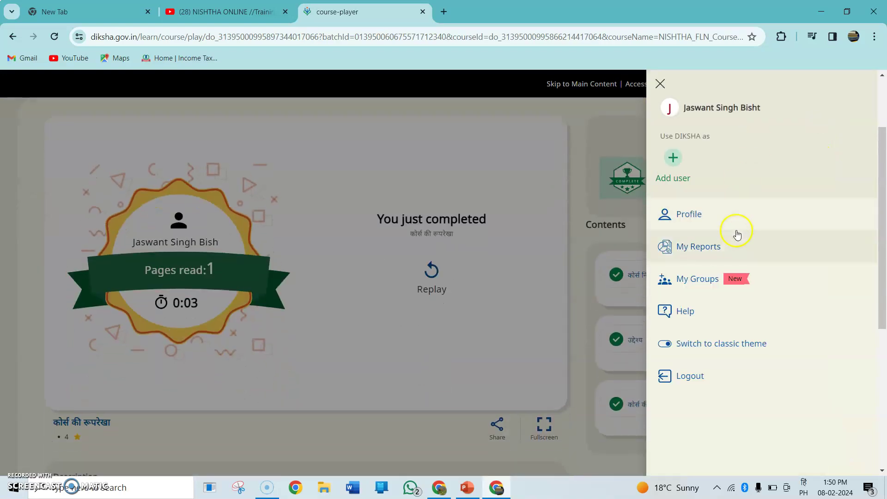
pyautogui.click(678, 226)
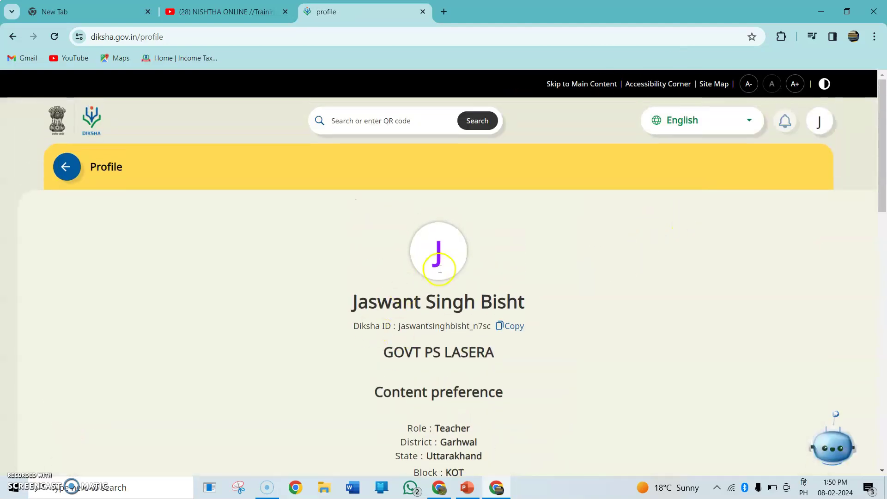
pyautogui.scroll(-10, 440, 270)
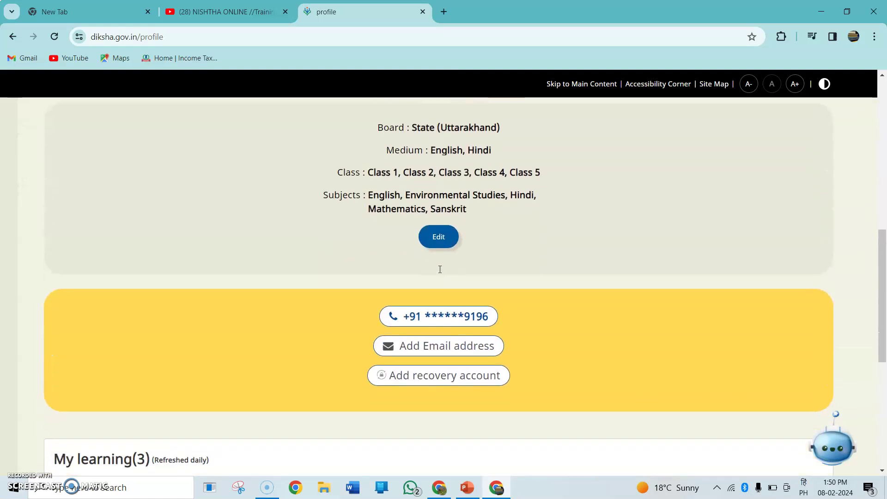
pyautogui.scroll(-5, 440, 270)
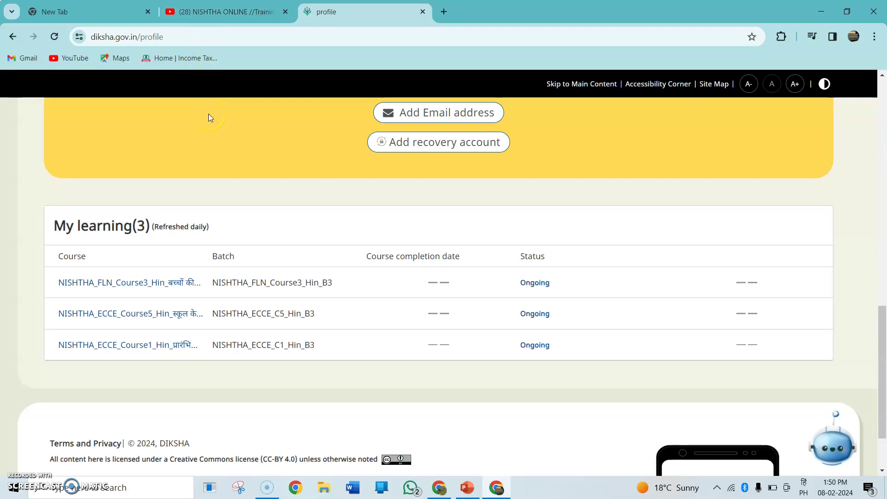
# - Reopen NISHTHA_FLN_Course3_Hin from the My learning list and review its module list and course progress
pyautogui.click(170, 283)
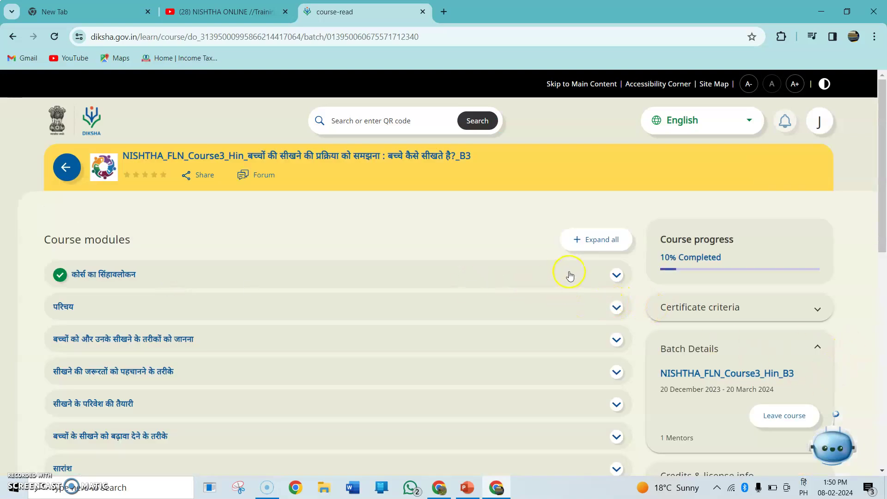
pyautogui.scroll(-1, 564, 280)
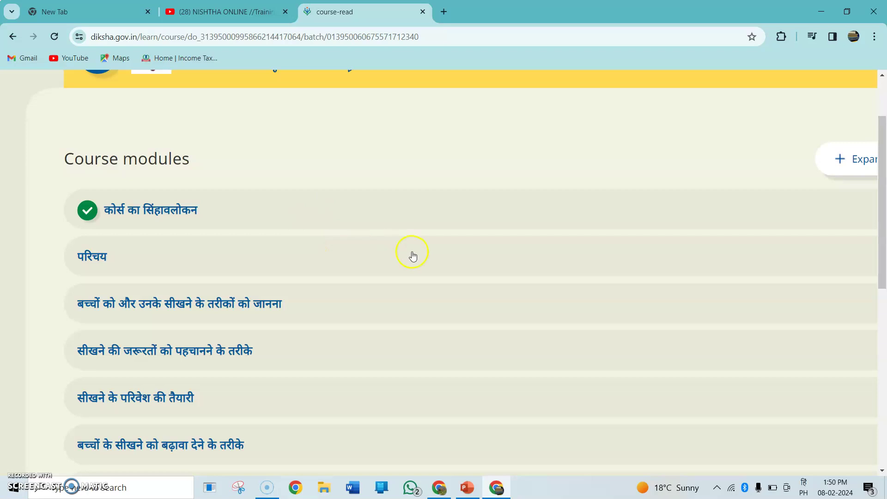
pyautogui.scroll(2, 417, 277)
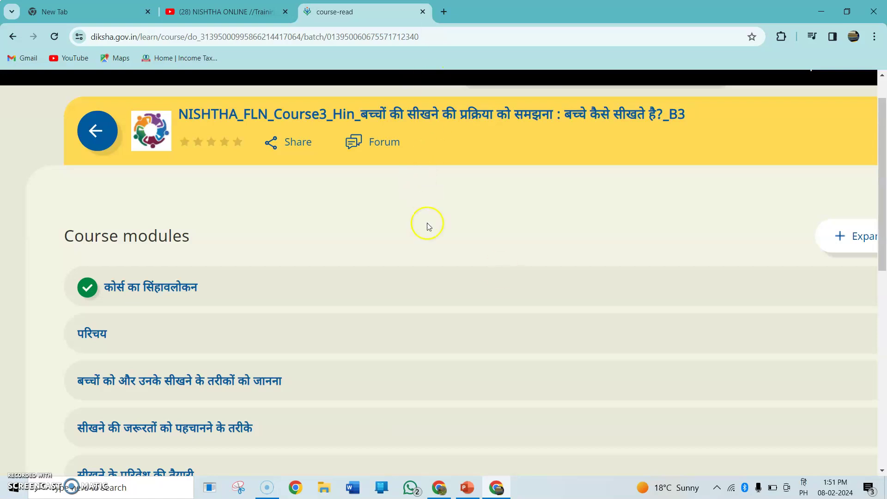
pyautogui.scroll(2, 429, 227)
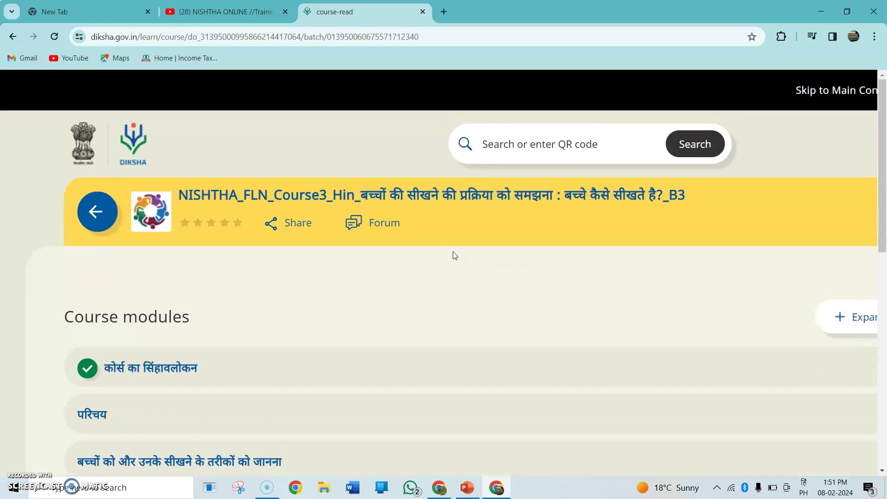